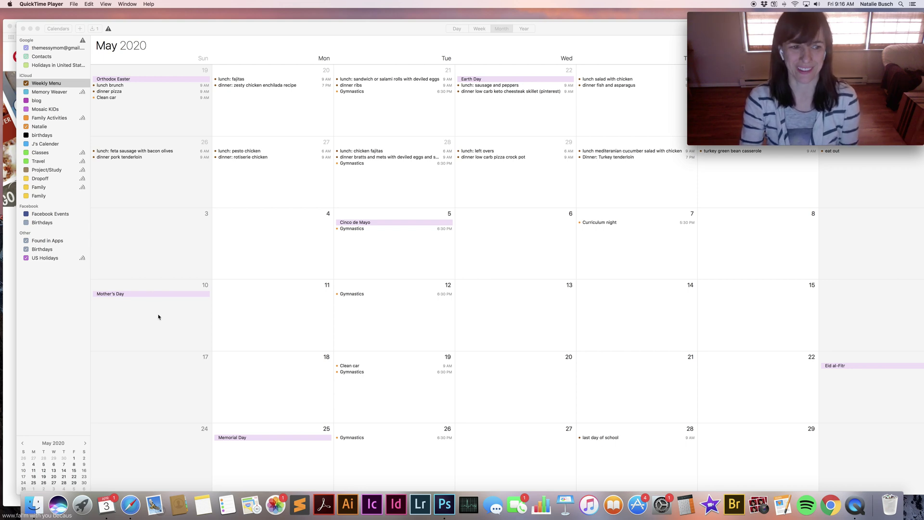
Add a May 3 event by looking up Pork Chops and reusing the past "pork chops and brussels sprouts" entry.
right_click(169, 232)
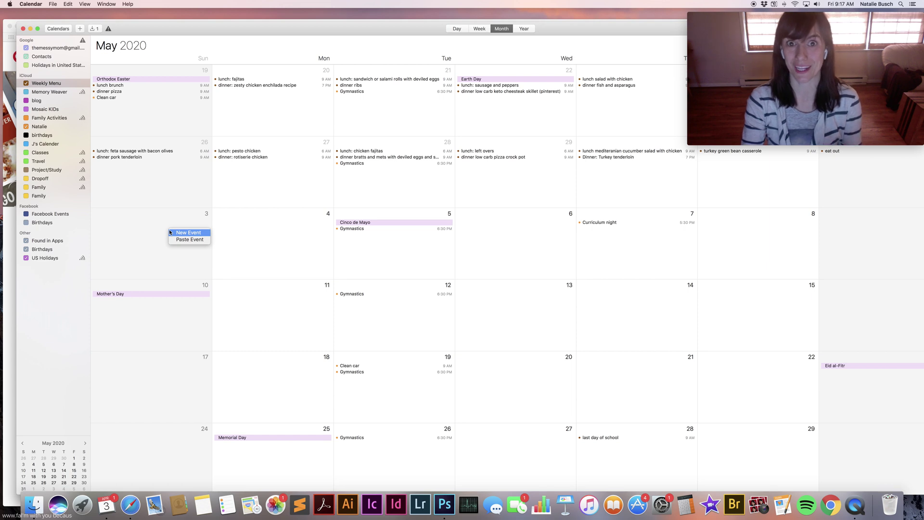
click(175, 232)
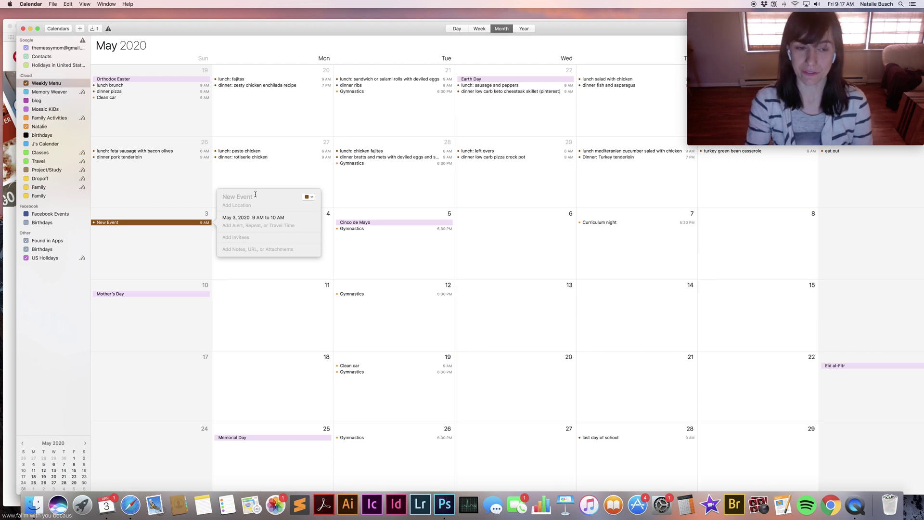
text(Po)
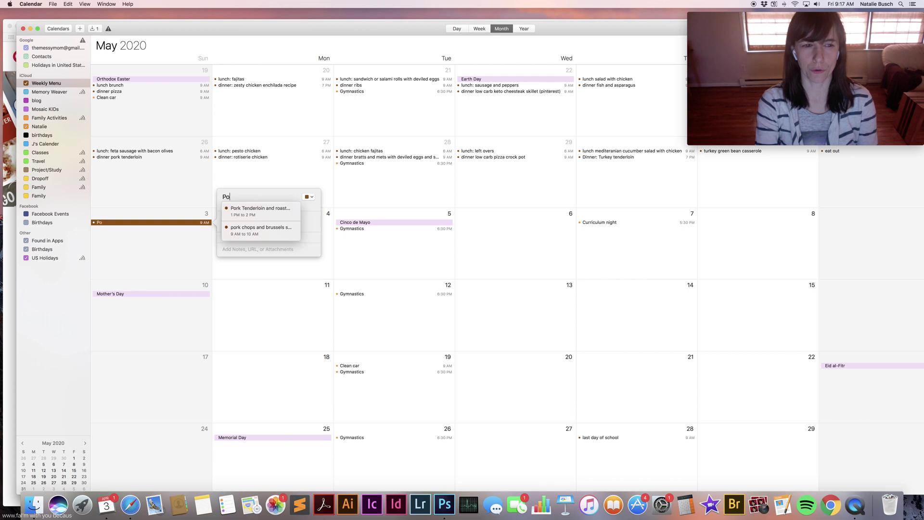
text(rk Ch)
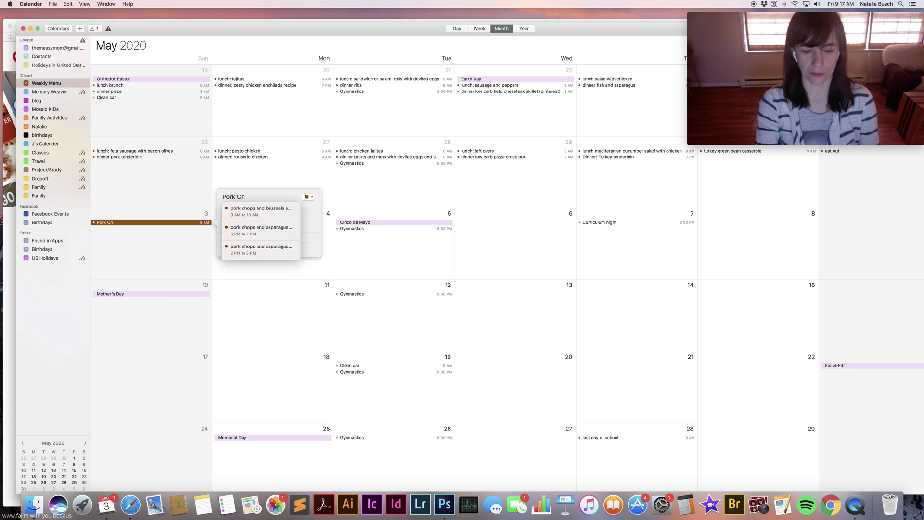
text(ops)
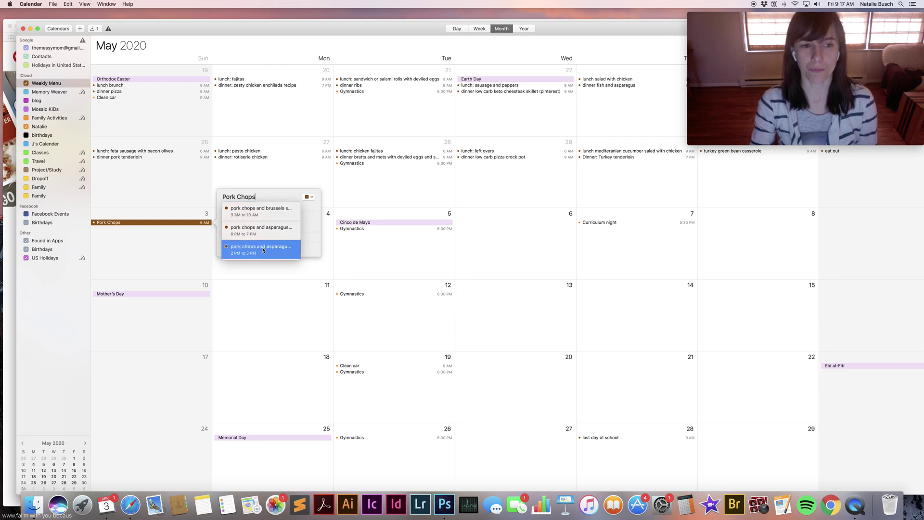
click(263, 215)
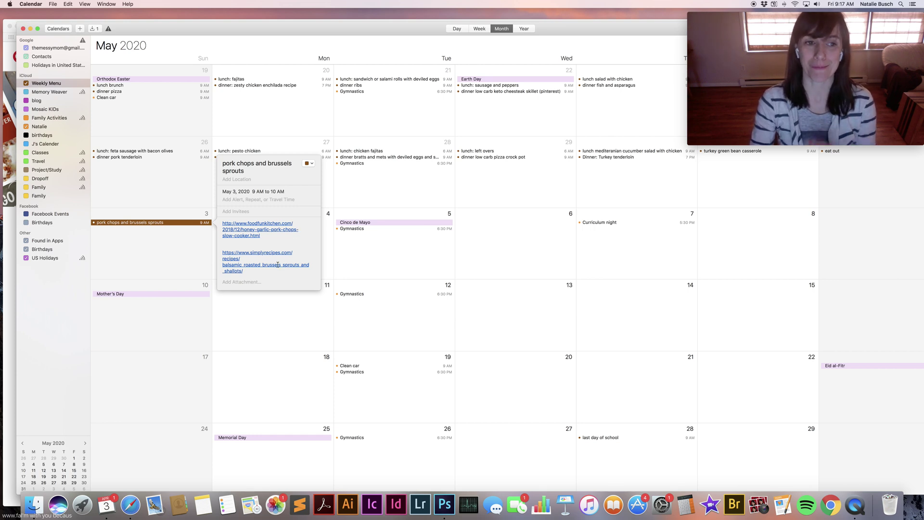
click(194, 254)
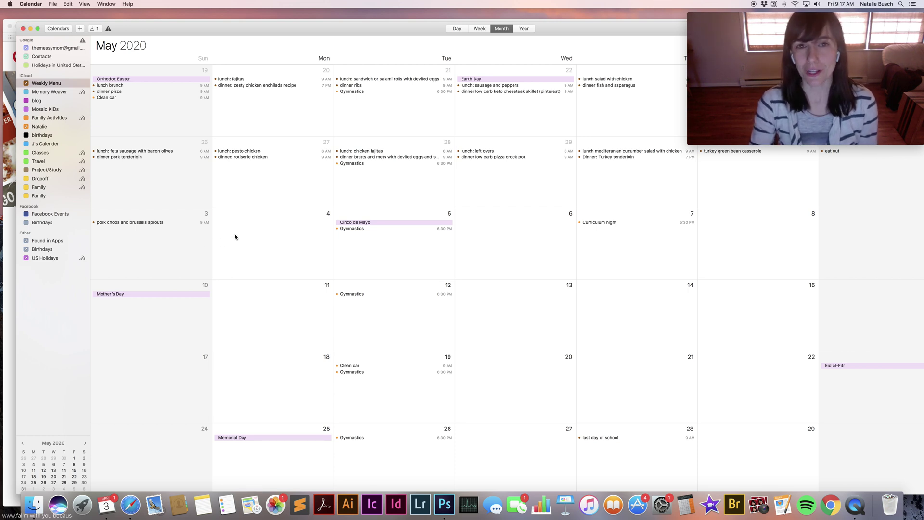
Create a new event titled "Taco Tuesday" on May 5.
right_click(358, 248)
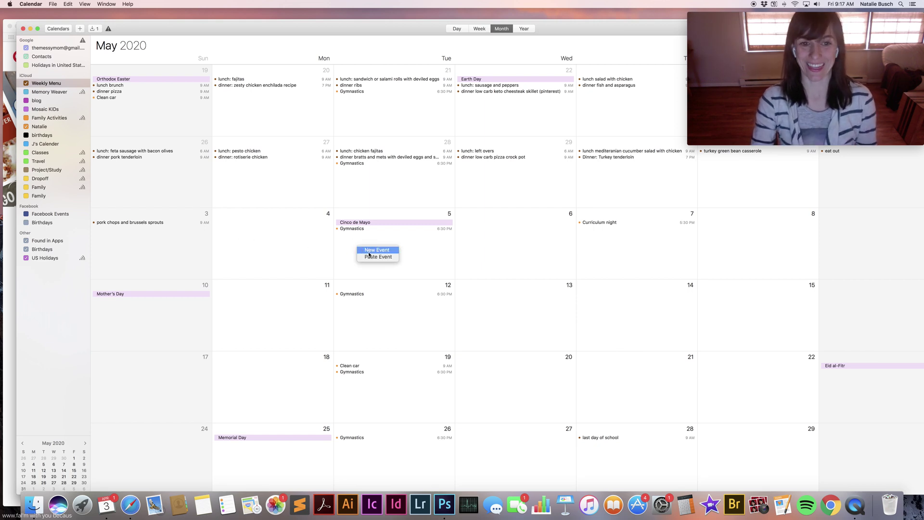
click(369, 249)
text(Ta)
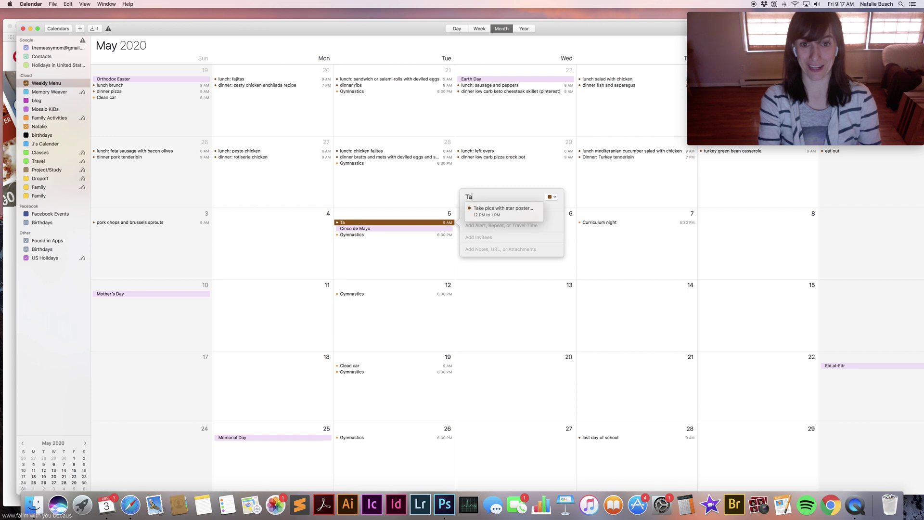
text(co Tuesday)
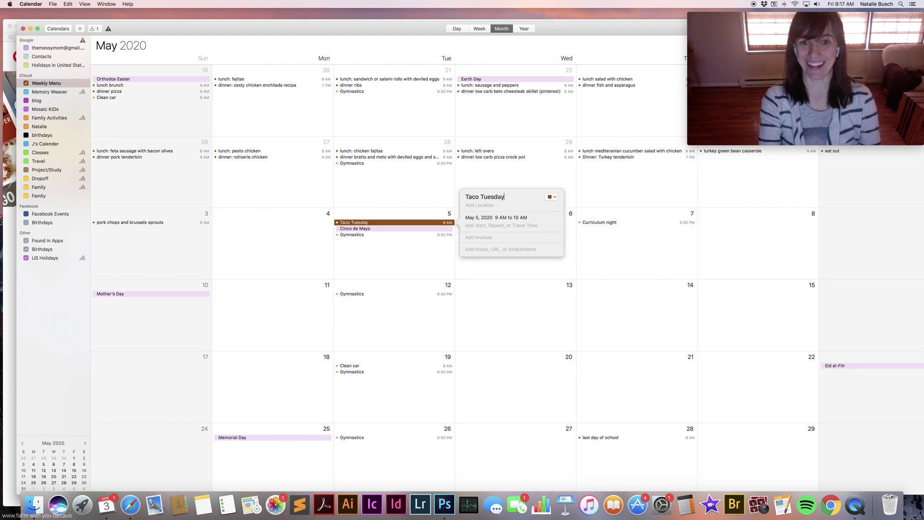
Set the Taco Tuesday event to repeat every week and close its details.
click(478, 226)
click(497, 227)
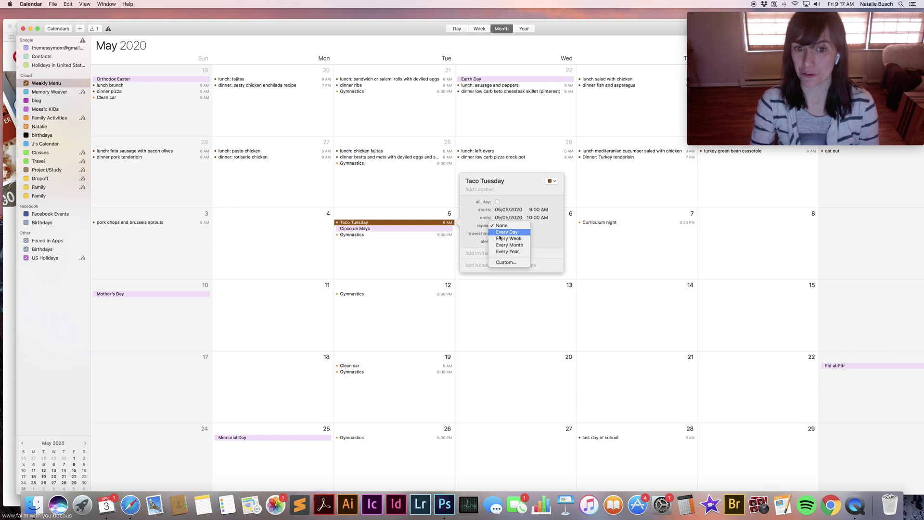
click(500, 239)
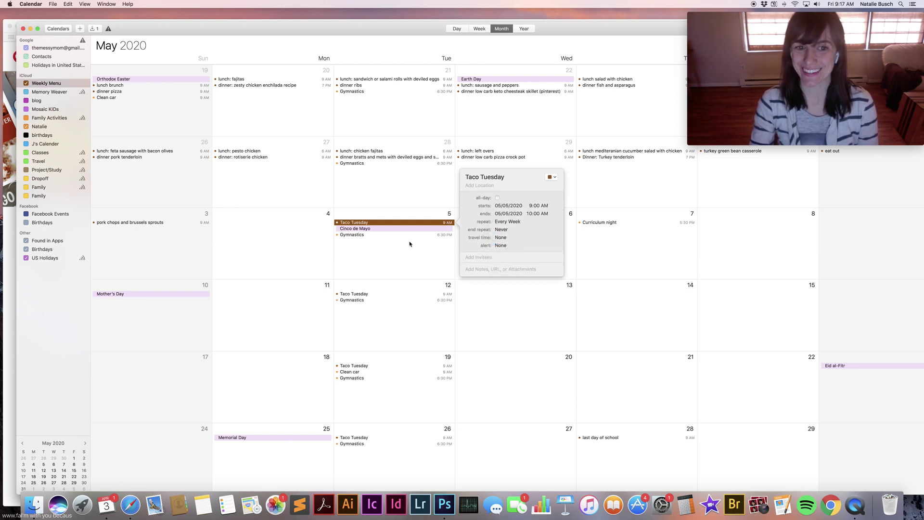
click(402, 254)
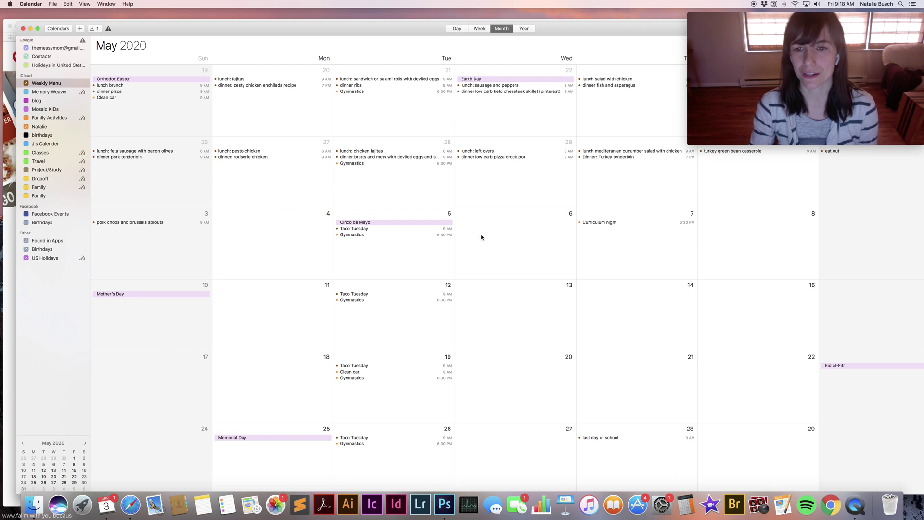
Create a new event titled "frozen pizza" on Thursday, May 7.
right_click(603, 252)
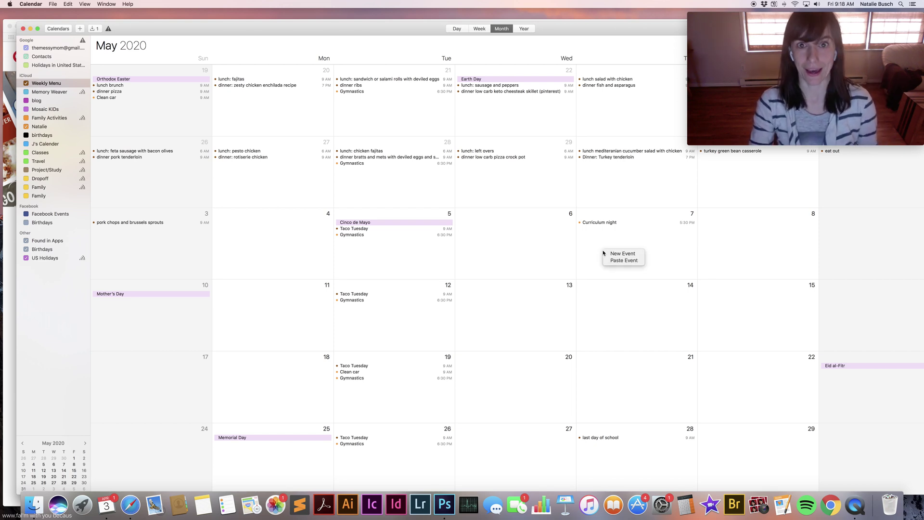
click(615, 253)
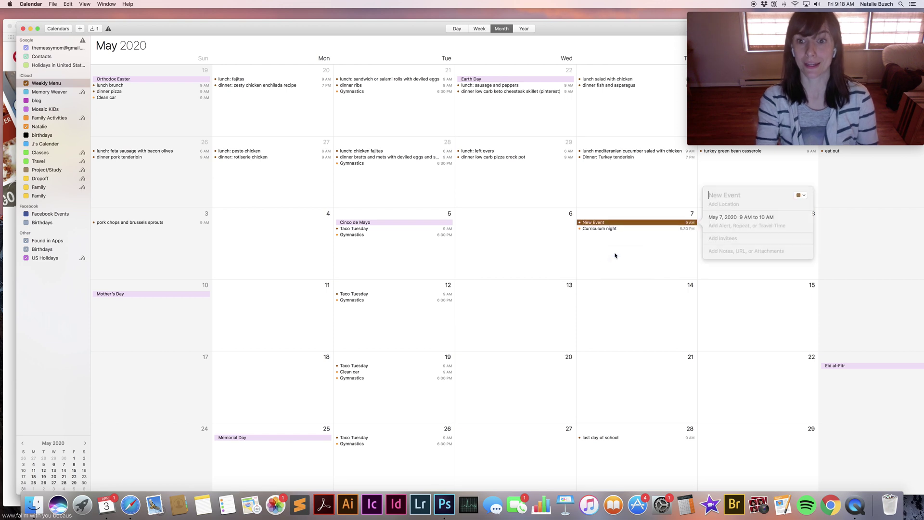
text(frozen )
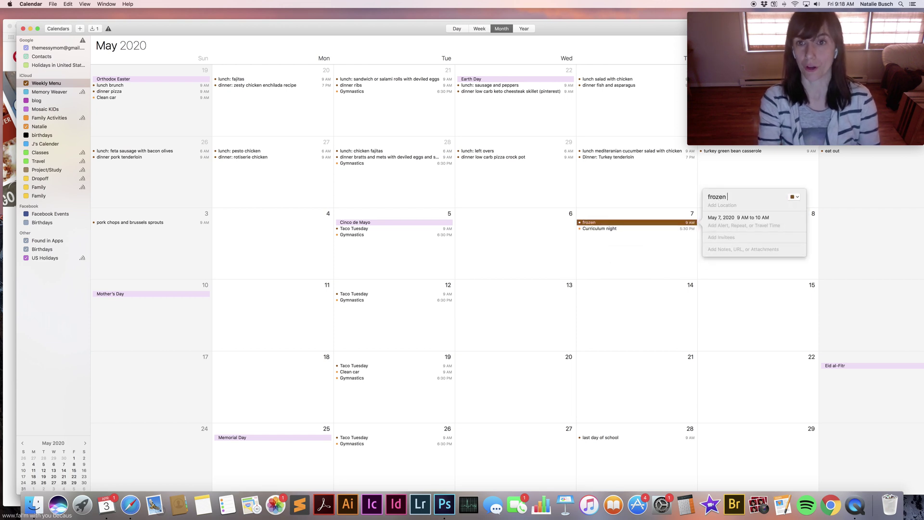
text(pizza)
key(Return)
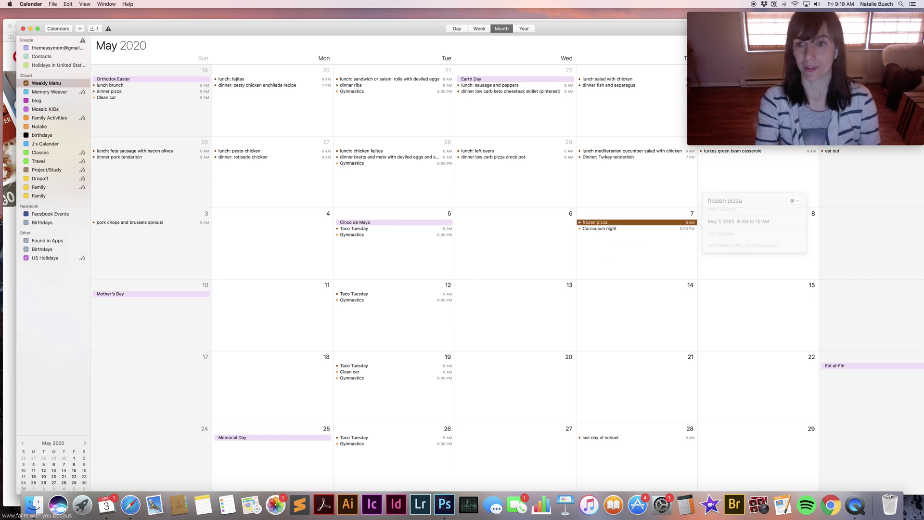
Create a new event titled "grill hot dogs and hamburgers" on Saturday, May 9.
right_click(854, 221)
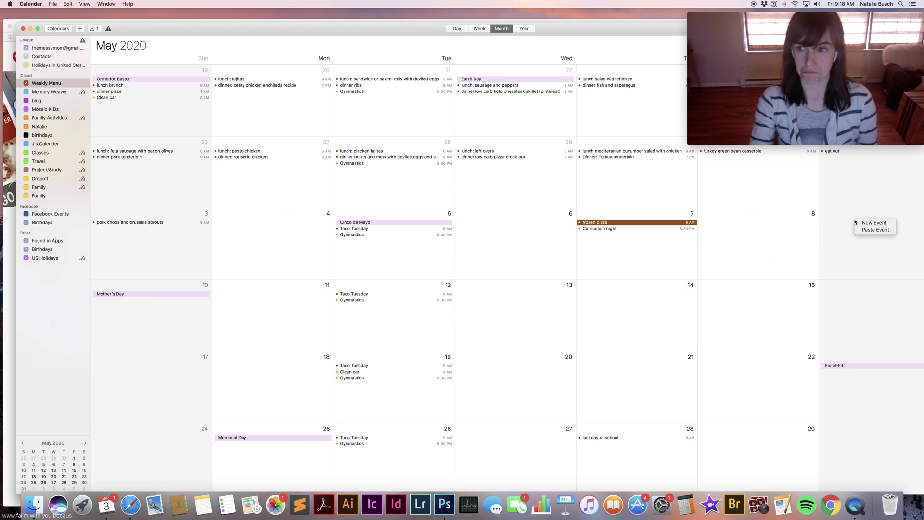
key(Escape)
double_click(859, 225)
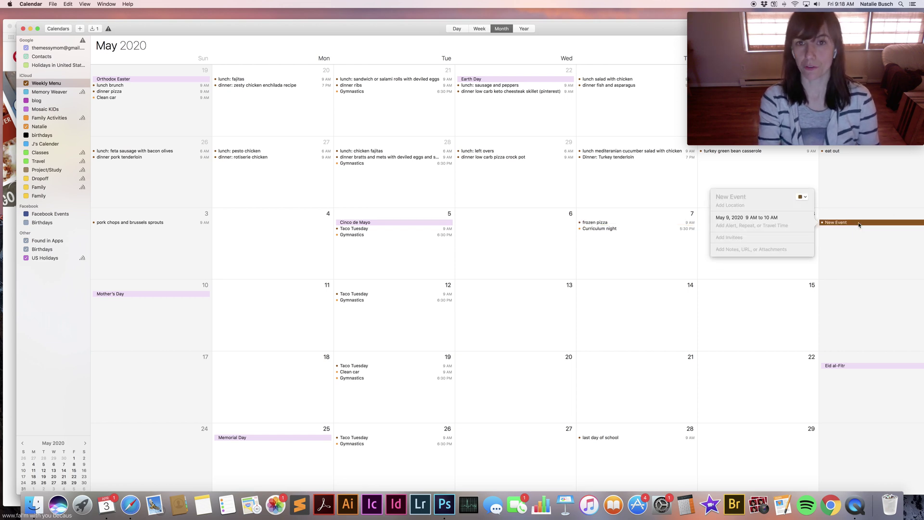
text(grill ho)
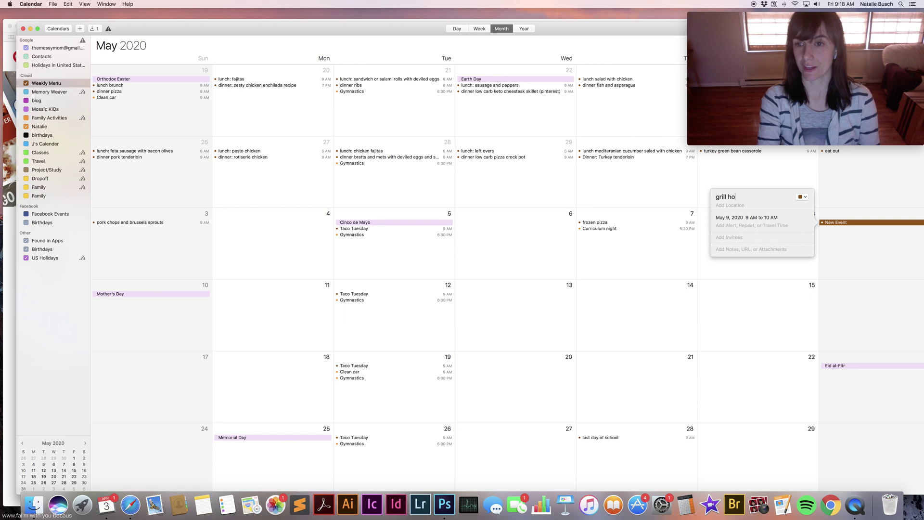
text(t dogs and ha)
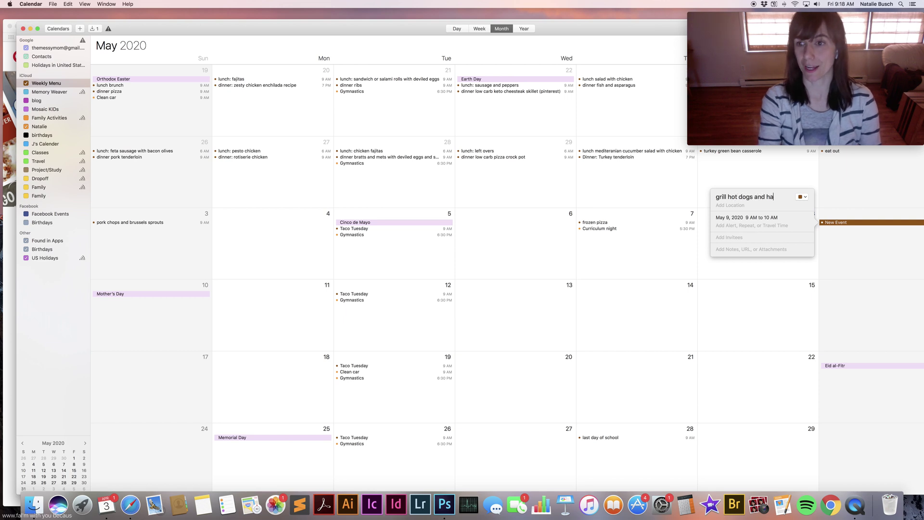
text(mburgers)
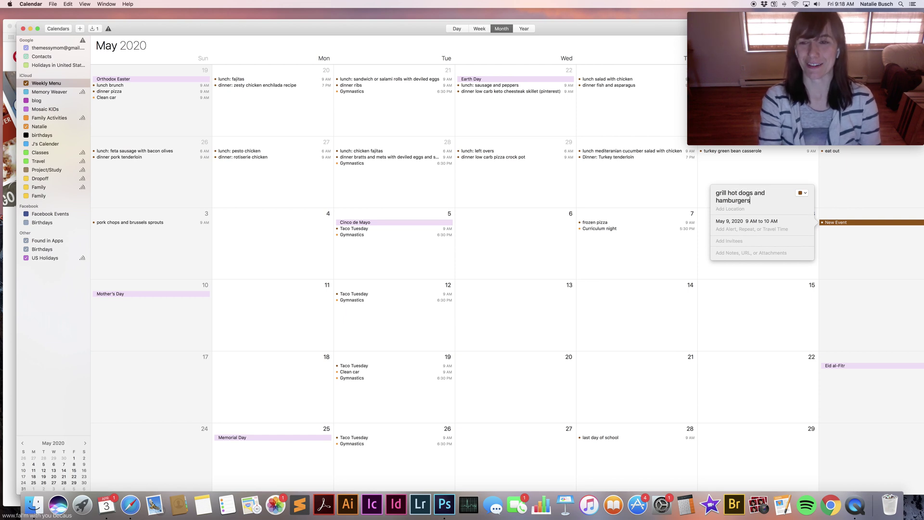
key(Return)
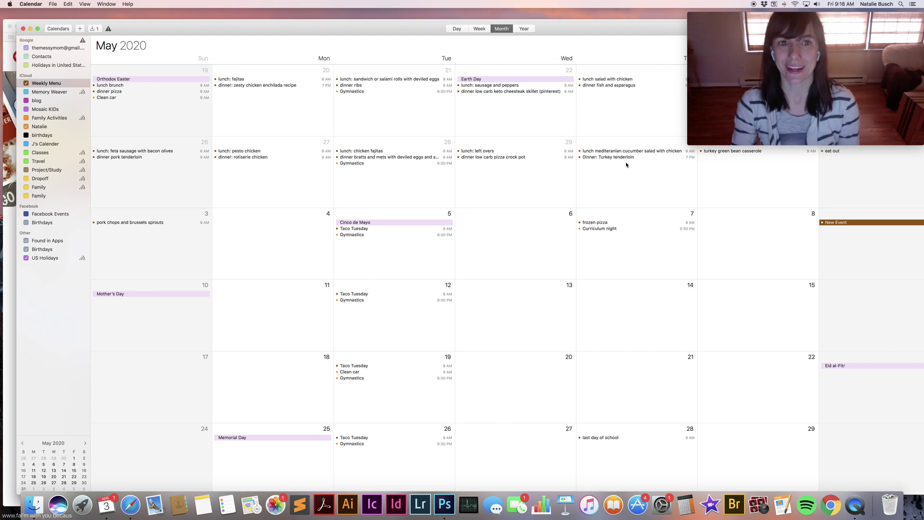
Review the earlier months' meals for ideas and copy the "dinner kabobs" event from April 9 to May 4.
scroll(626, 165, up, 10)
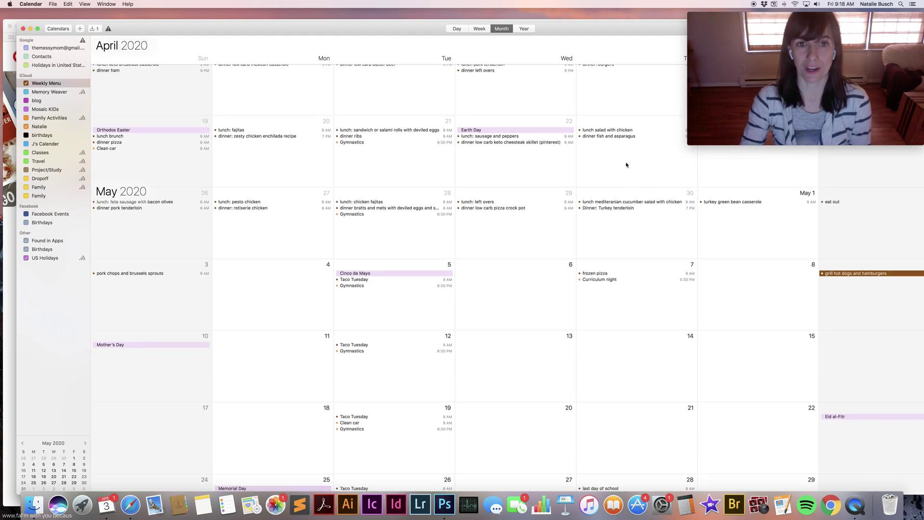
scroll(626, 165, up, 5)
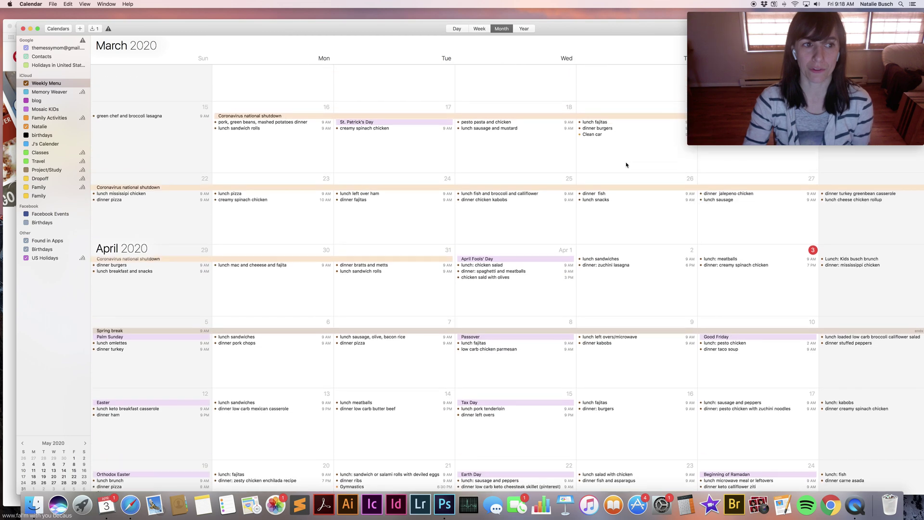
scroll(626, 164, down, 7)
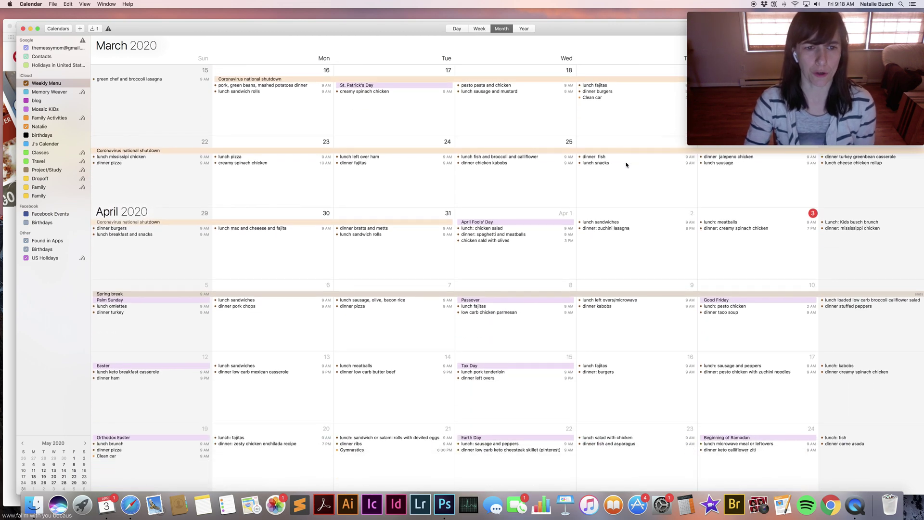
scroll(626, 165, down, 2)
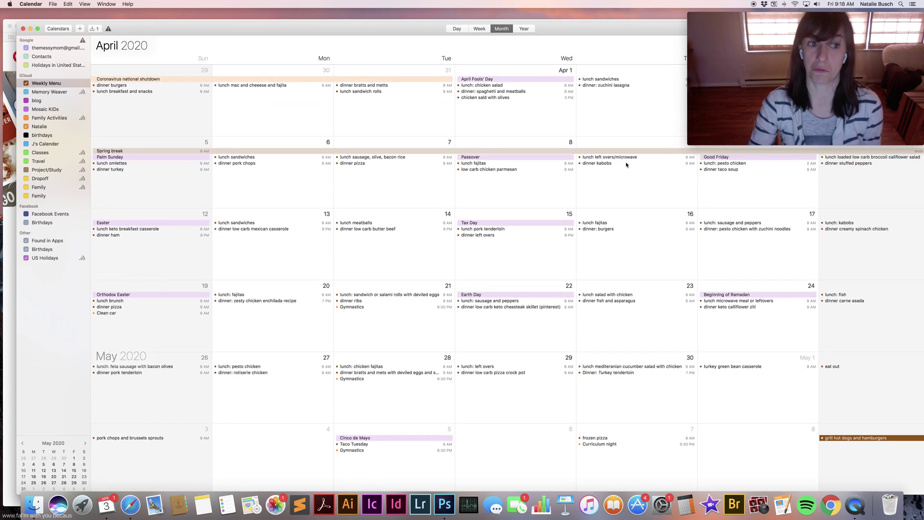
click(239, 164)
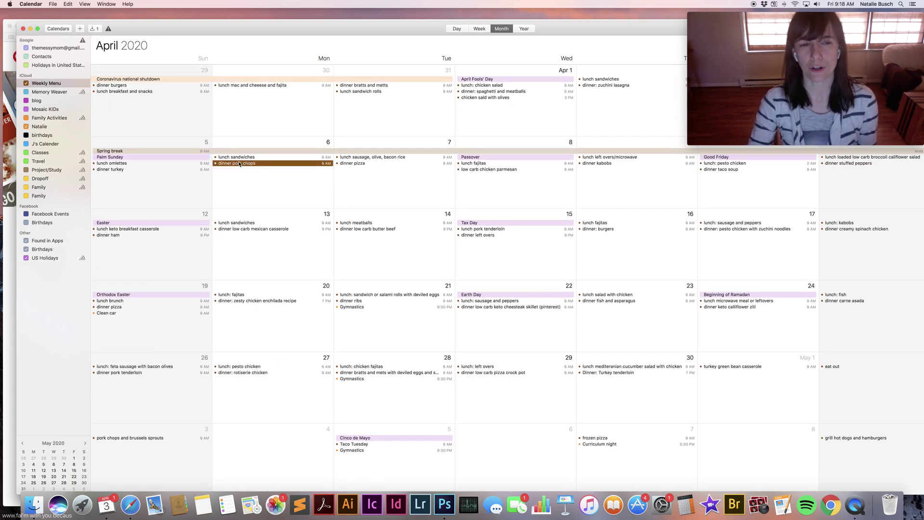
click(361, 163)
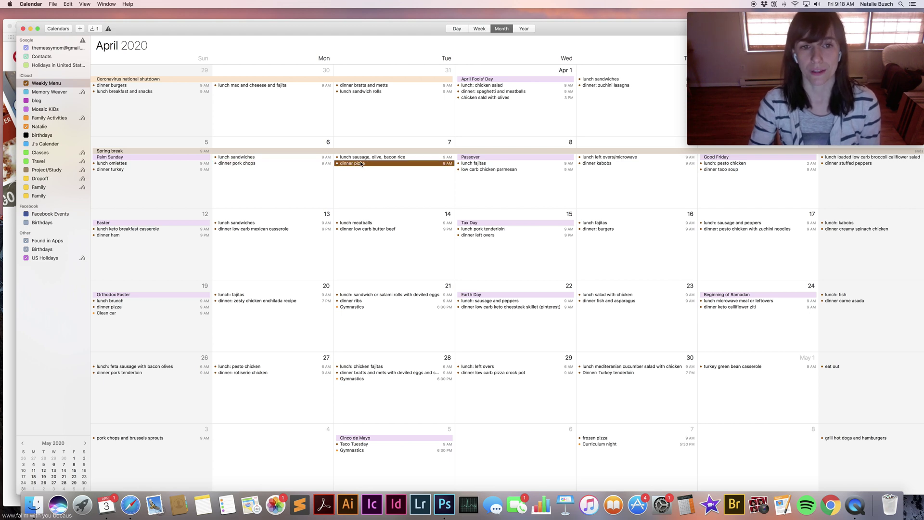
click(460, 169)
click(597, 164)
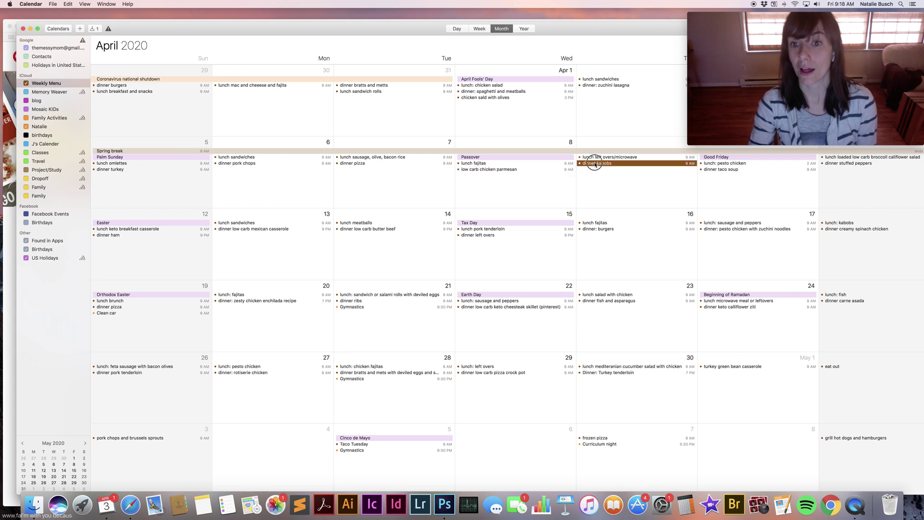
right_click(598, 163)
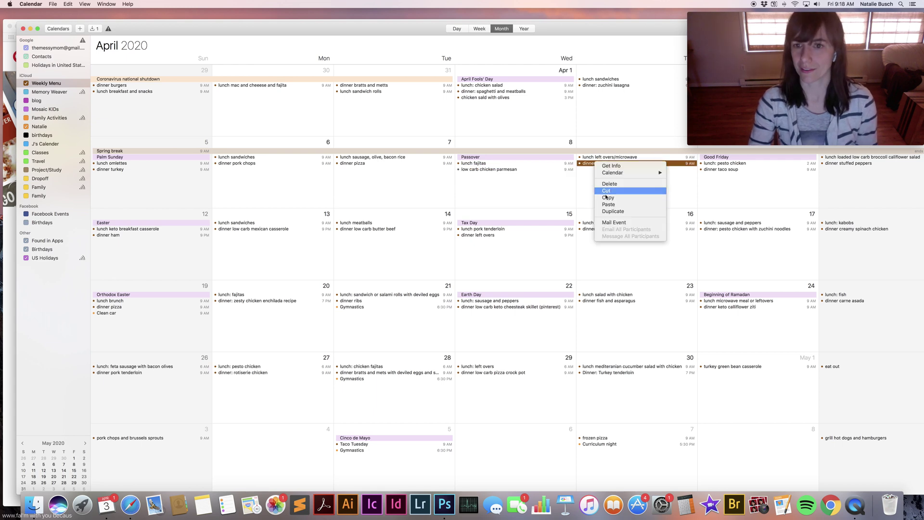
click(607, 197)
right_click(268, 447)
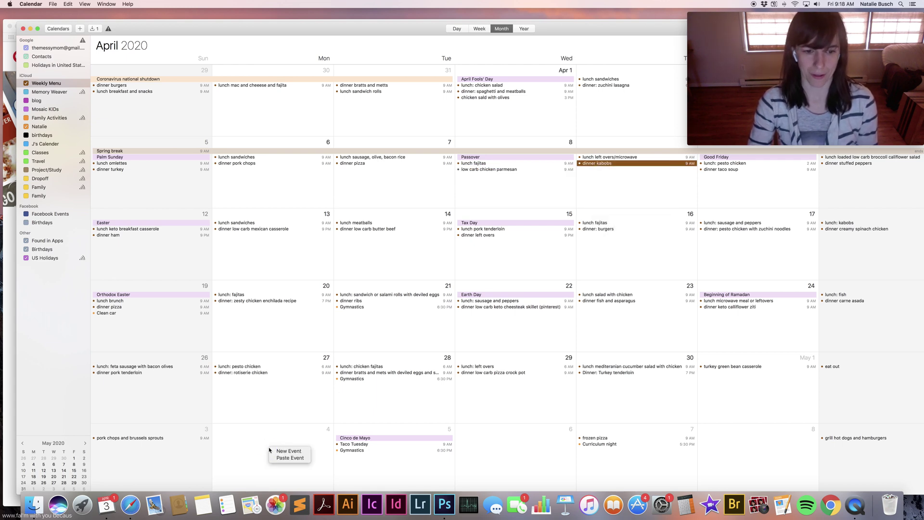
click(290, 458)
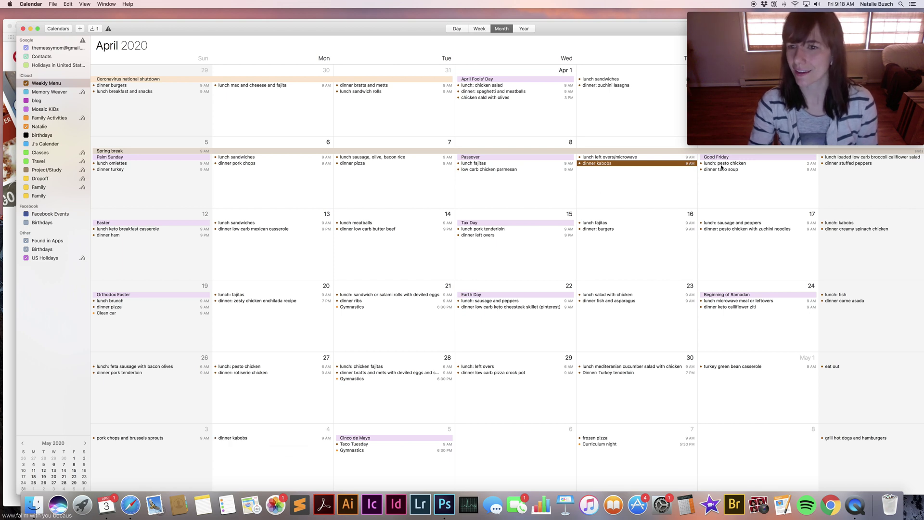
Copy the "dinner stuffed peppers" event from Saturday, April 11 to Wednesday, May 6.
click(842, 164)
right_click(843, 164)
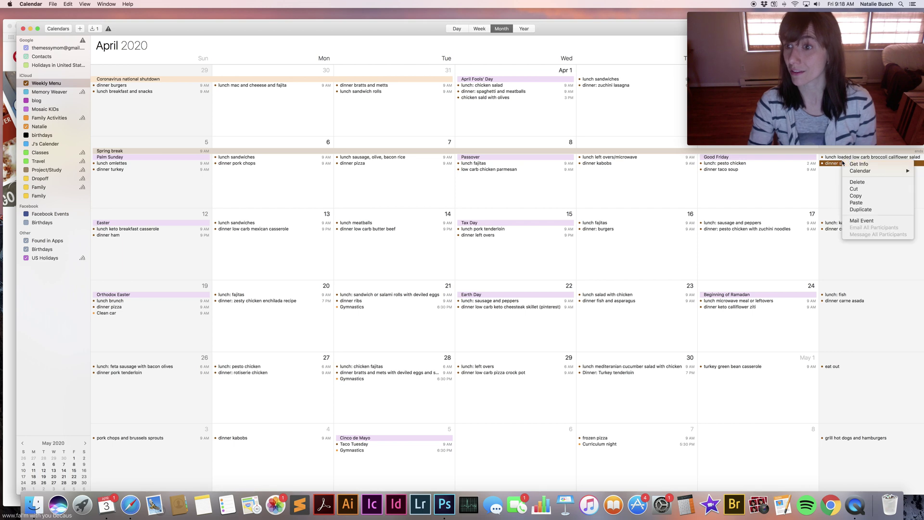
click(855, 196)
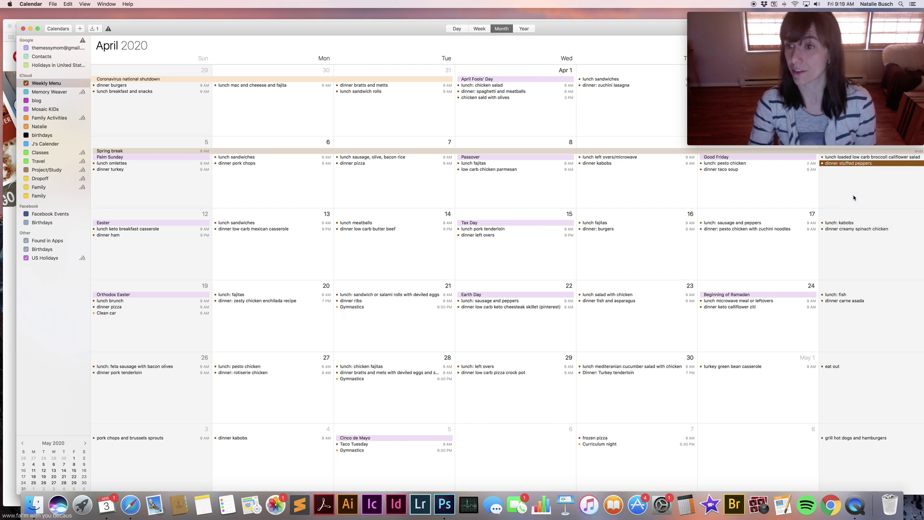
right_click(472, 426)
click(482, 435)
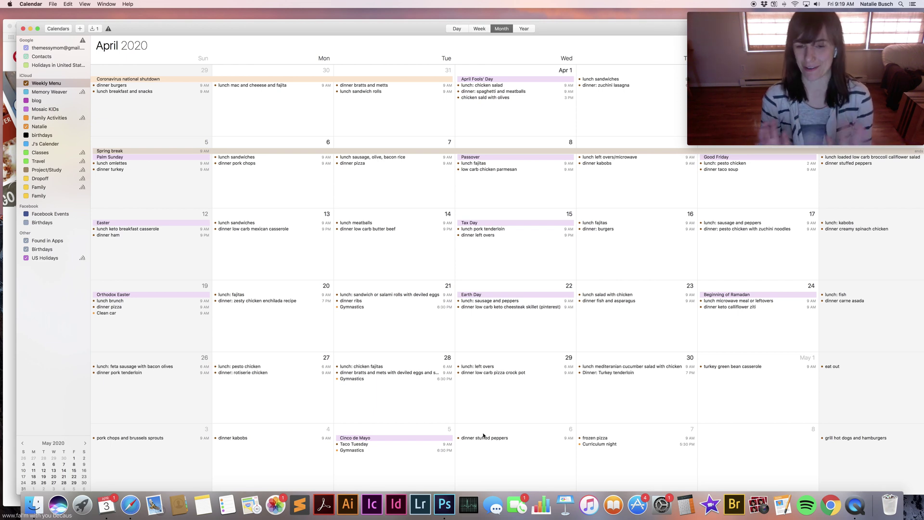
Switch to Safari and open the Crockpot Honey Garlic Ribs recipe page from the Dinner section of the Pinterest Food board.
scroll(514, 423, down, 3)
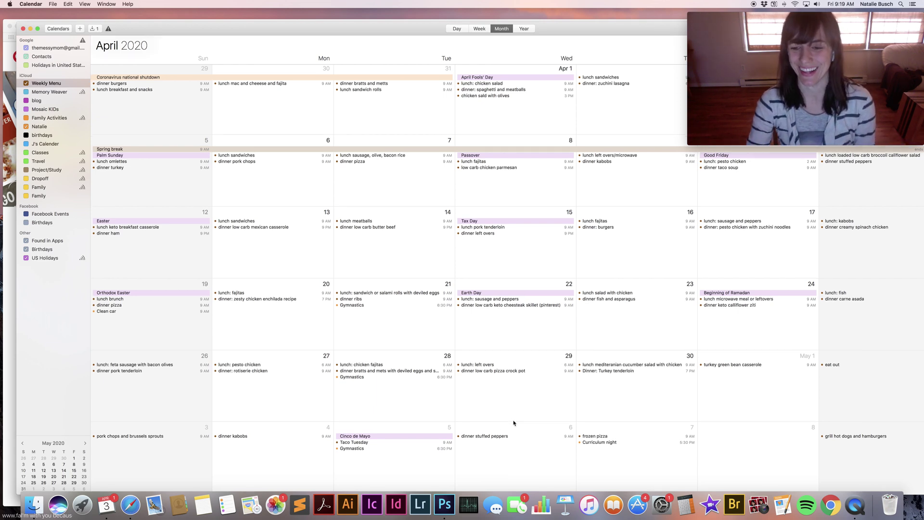
scroll(513, 423, down, 1)
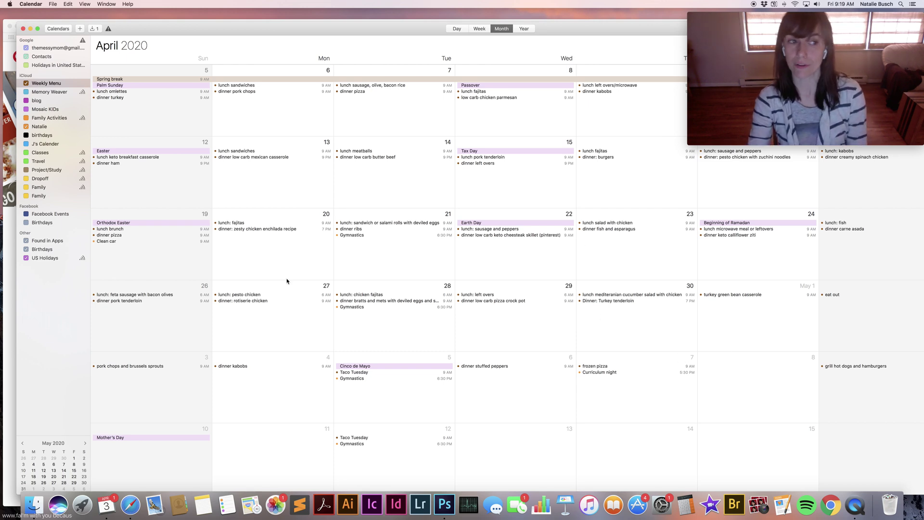
click(11, 277)
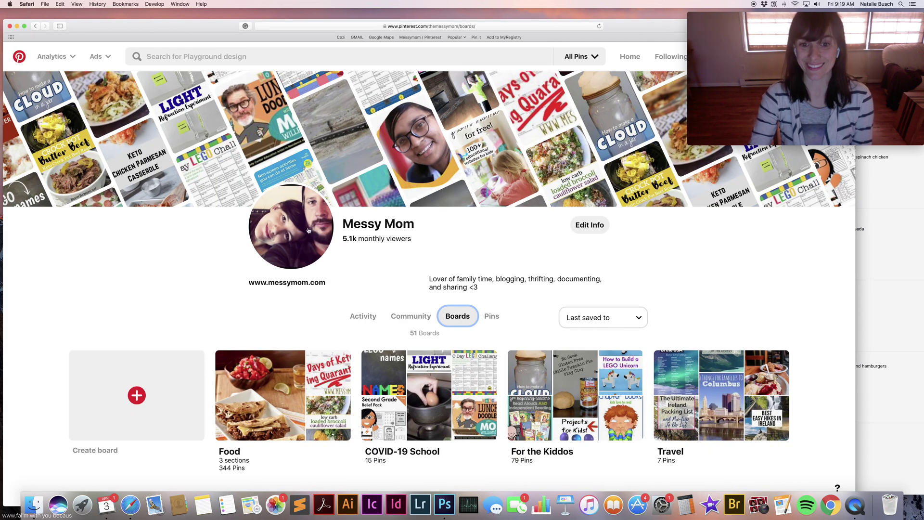
scroll(282, 358, down, 2)
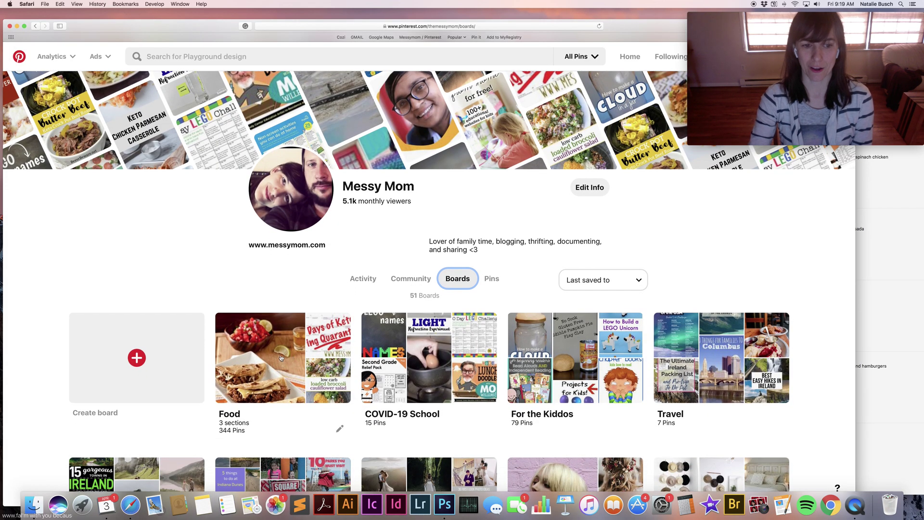
click(255, 388)
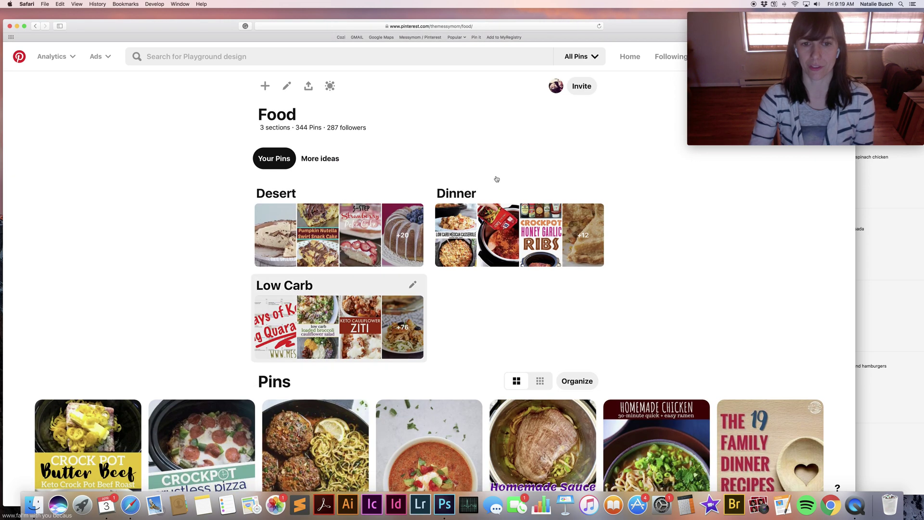
click(462, 219)
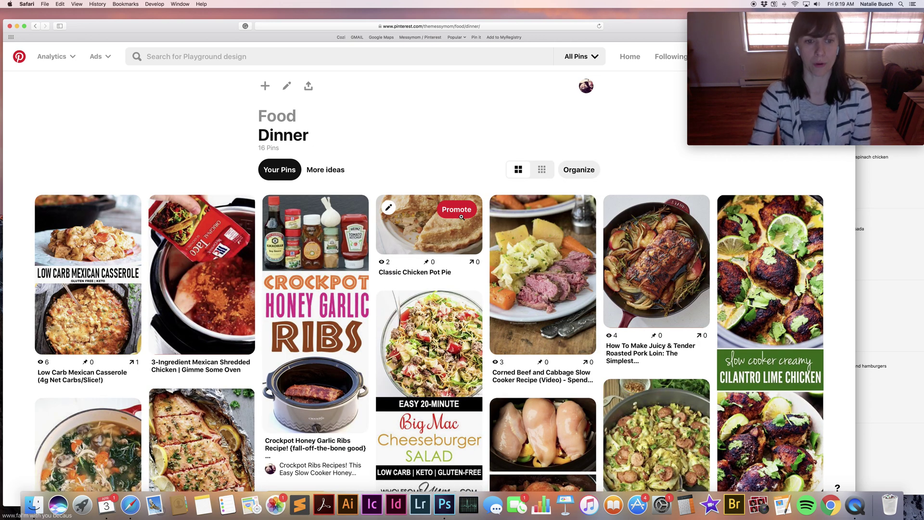
click(298, 286)
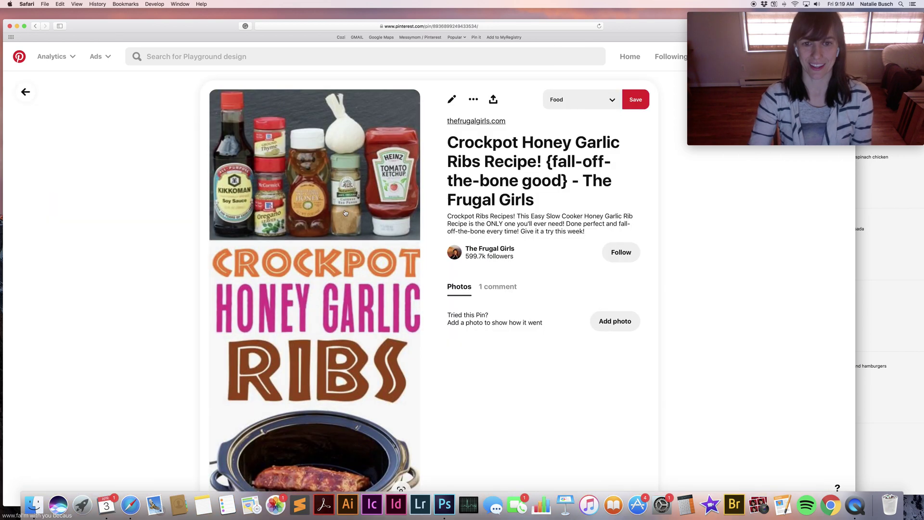
click(334, 226)
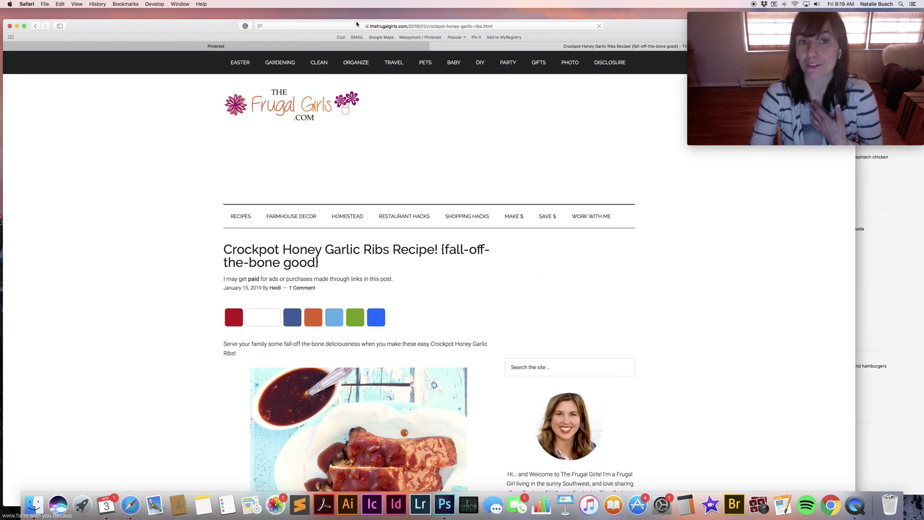
Copy the web address of the honey garlic ribs recipe page and switch back to Calendar.
click(356, 26)
key(super+c)
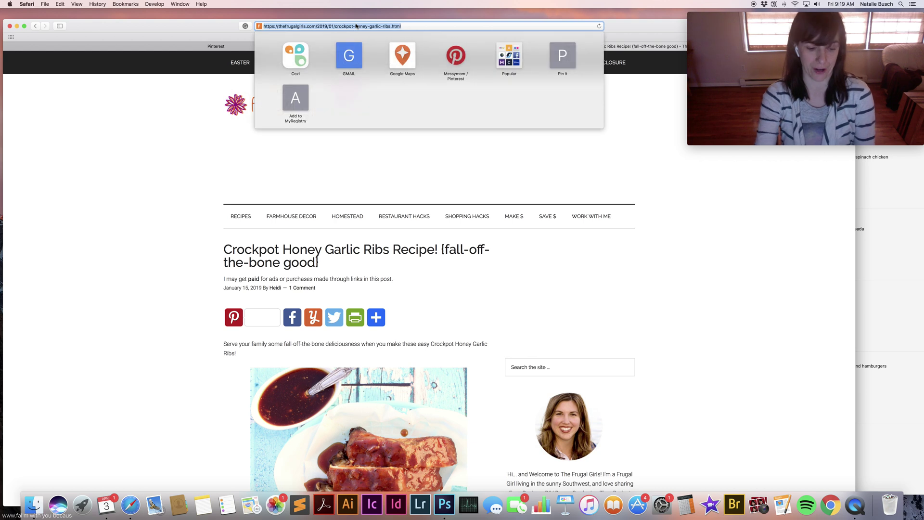
right_click(386, 27)
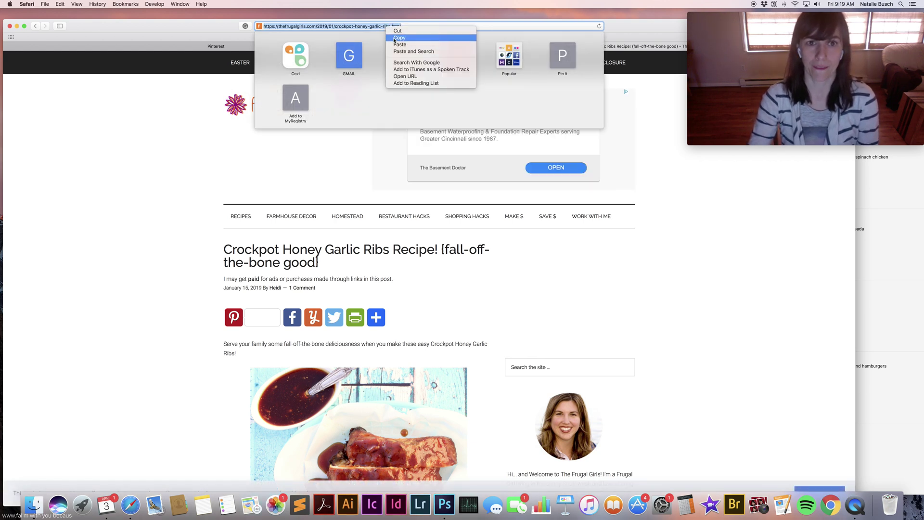
click(397, 37)
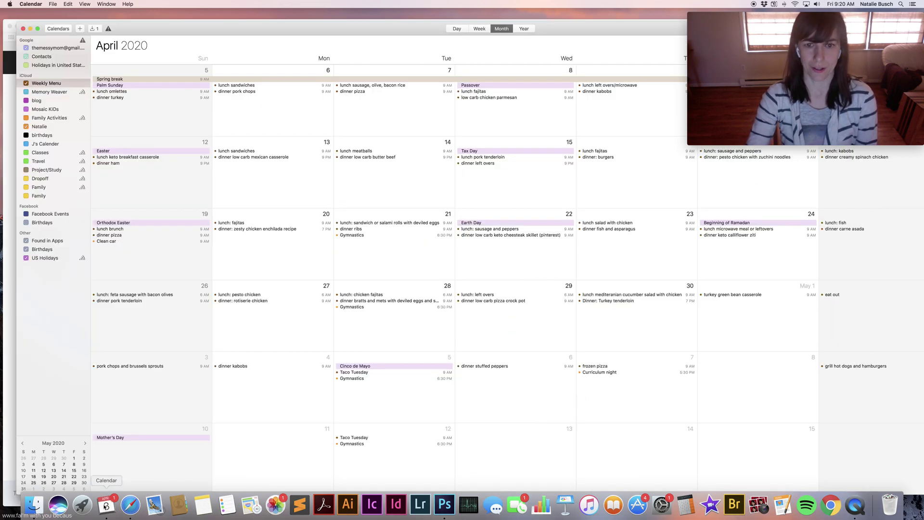
Create a new event titled "honey garlic ribs" on Friday, May 8.
right_click(727, 382)
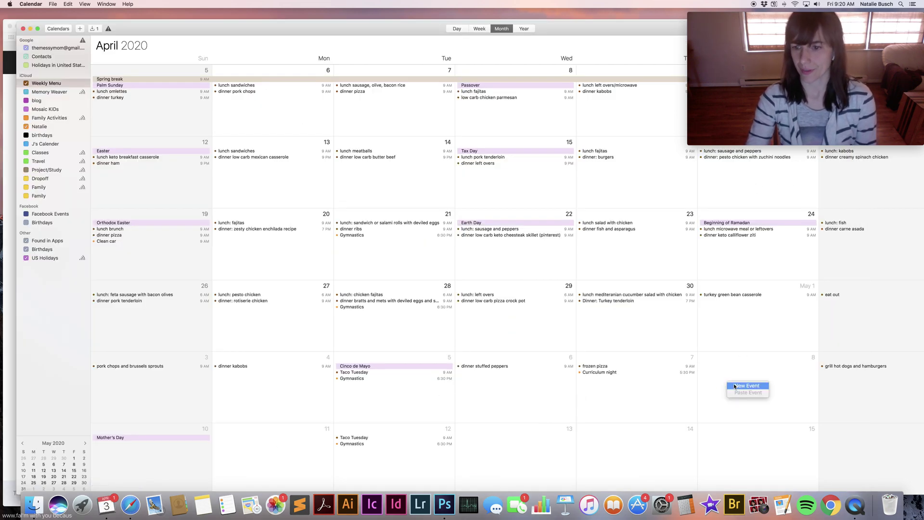
click(735, 385)
text(hone)
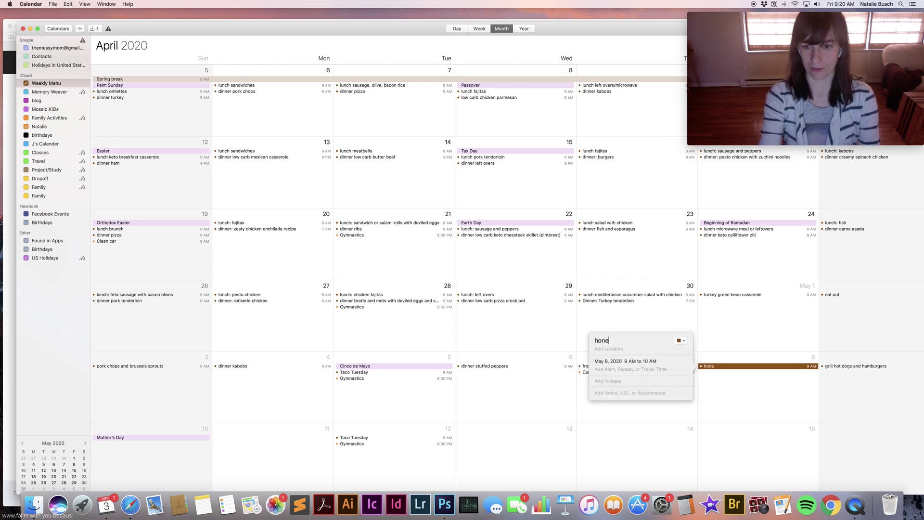
text(y garlic ribs)
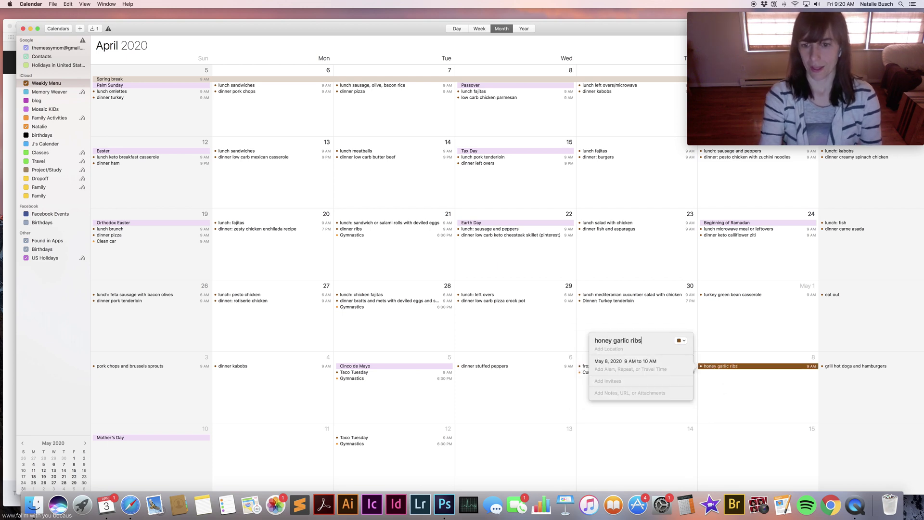
Add the copied recipe link as the URL of the honey garlic ribs event and close its details.
click(619, 393)
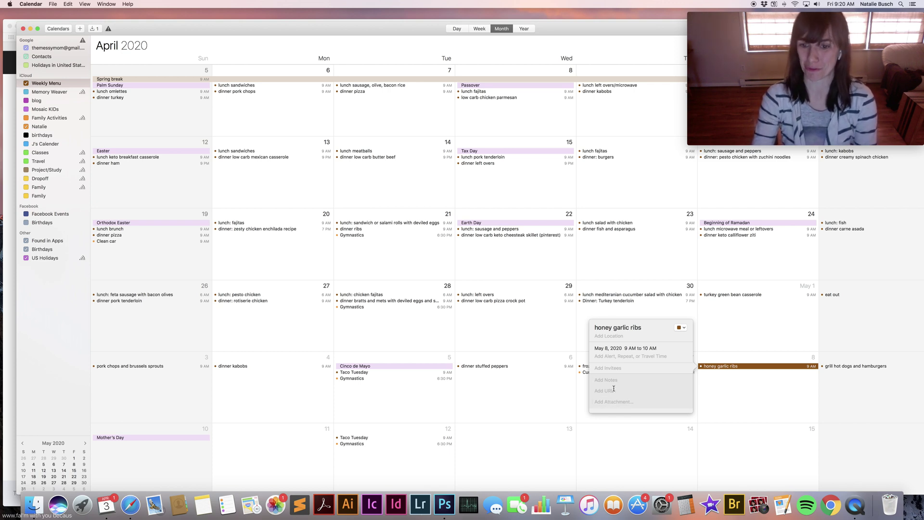
click(612, 390)
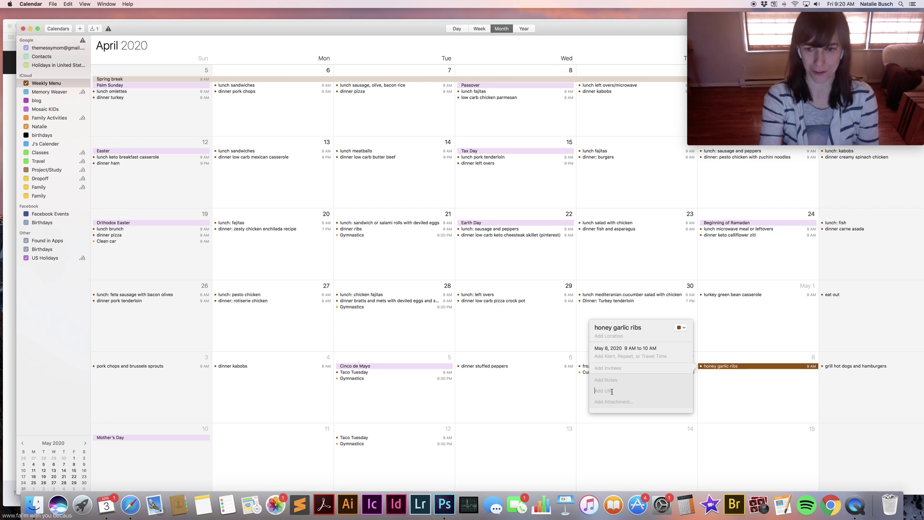
key(super+v)
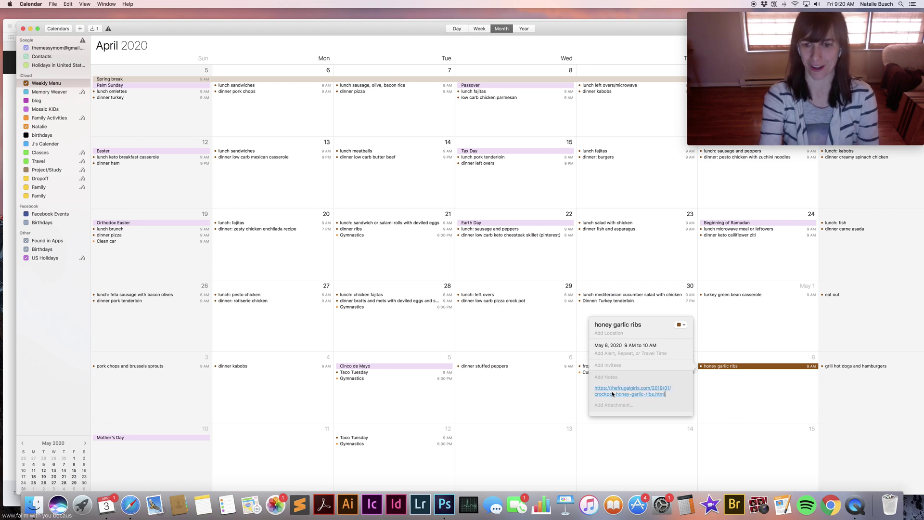
click(717, 384)
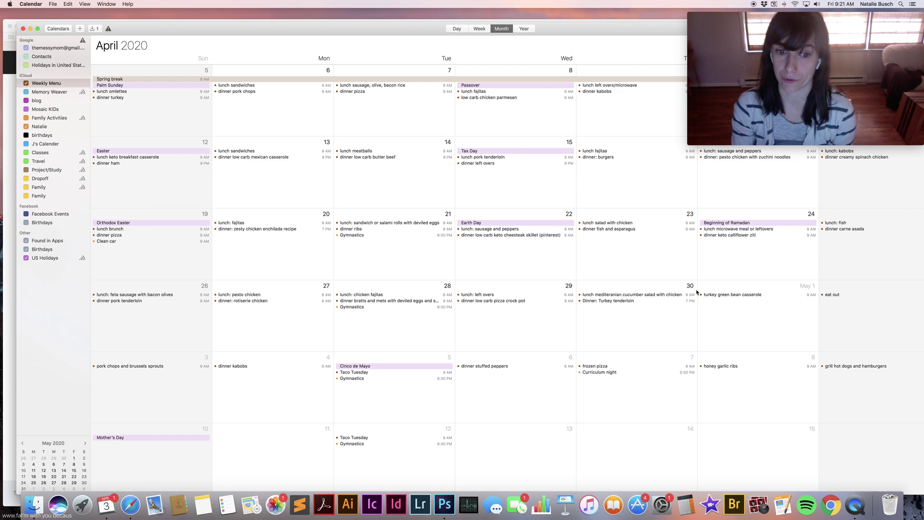
Swap the dinner kabobs event on May 4 with the frozen pizza event on May 7.
scroll(696, 291, down, 3)
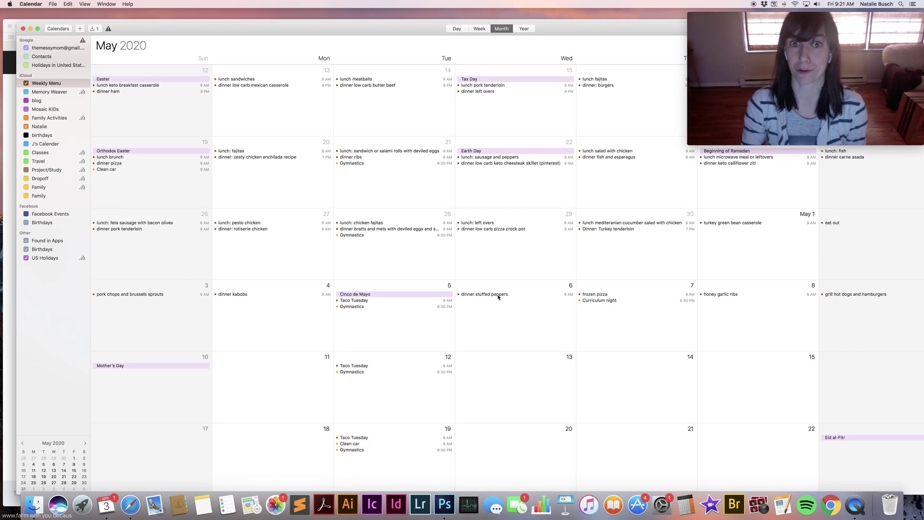
click(279, 365)
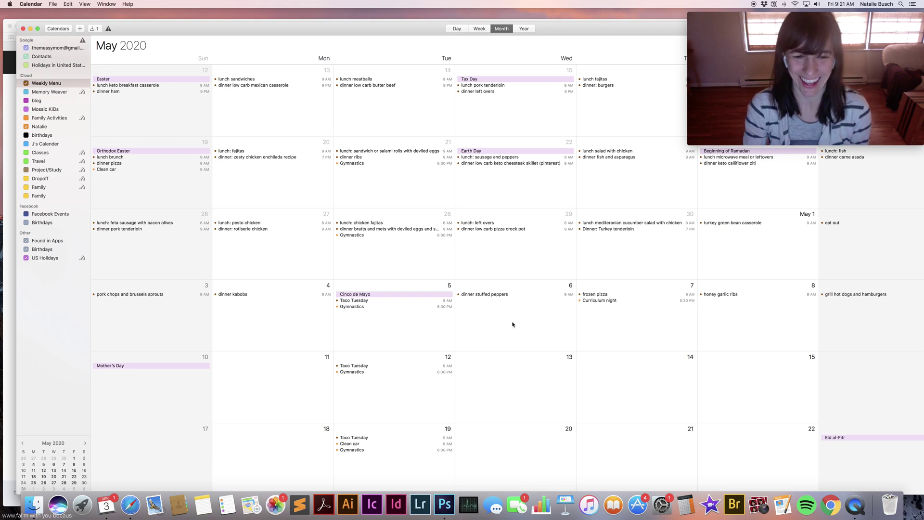
click(234, 295)
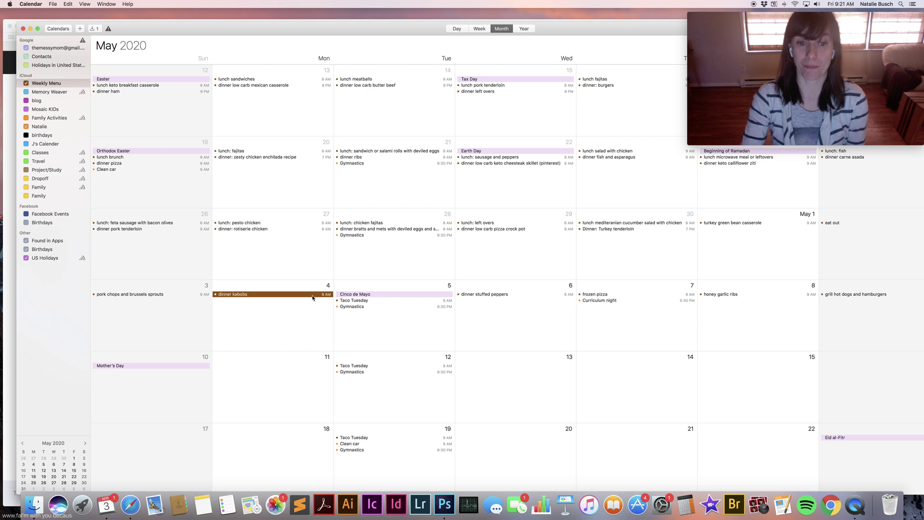
mouse_move(313, 297)
mouse_down()
mouse_move(614, 291)
mouse_move(296, 300)
mouse_up()
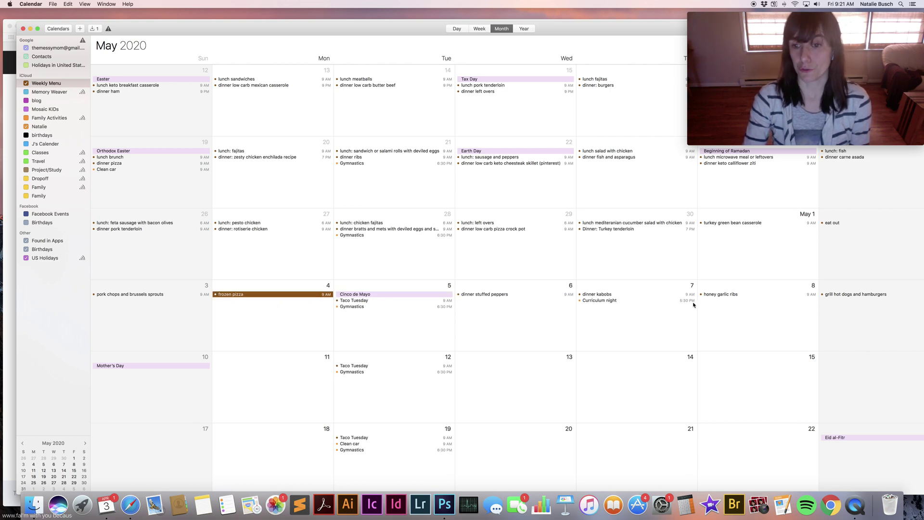
Move honey garlic ribs to May 11 and back to May 8, then return dinner kabobs to May 4 and frozen pizza to May 7.
drag(716, 297, 309, 373)
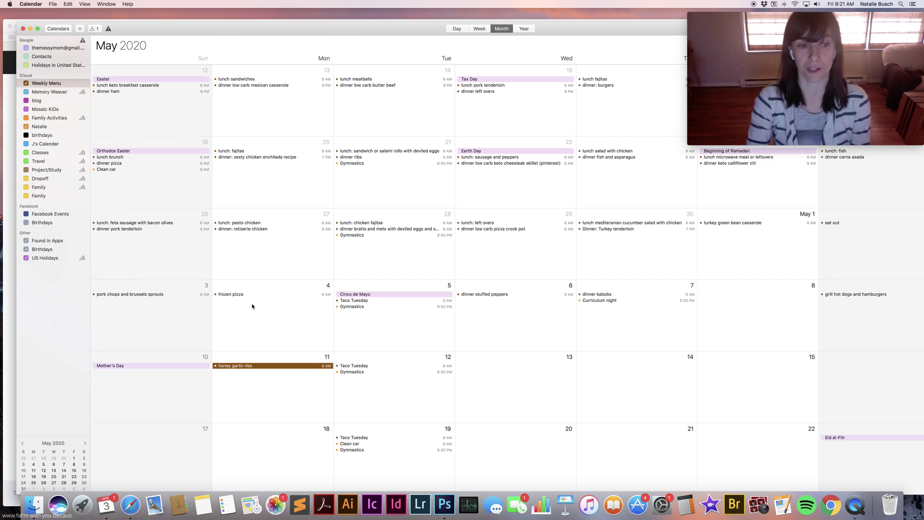
drag(241, 365, 775, 294)
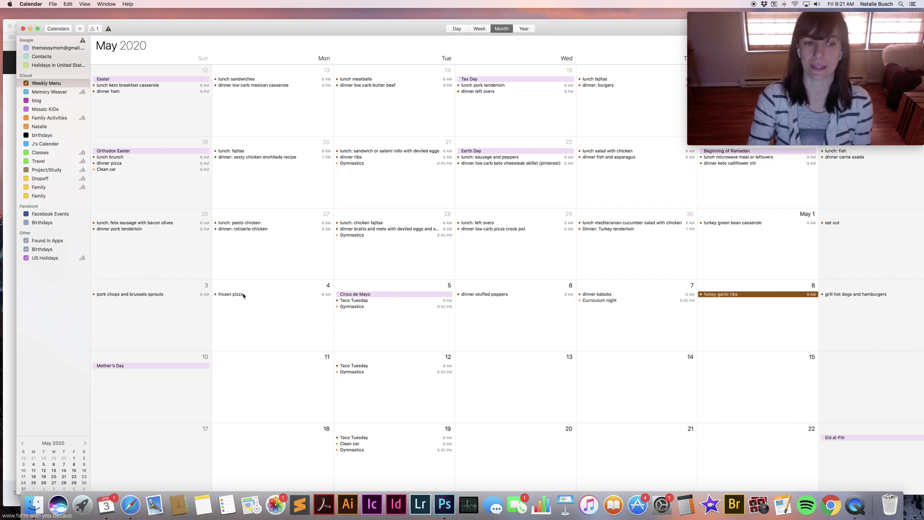
drag(241, 295, 297, 290)
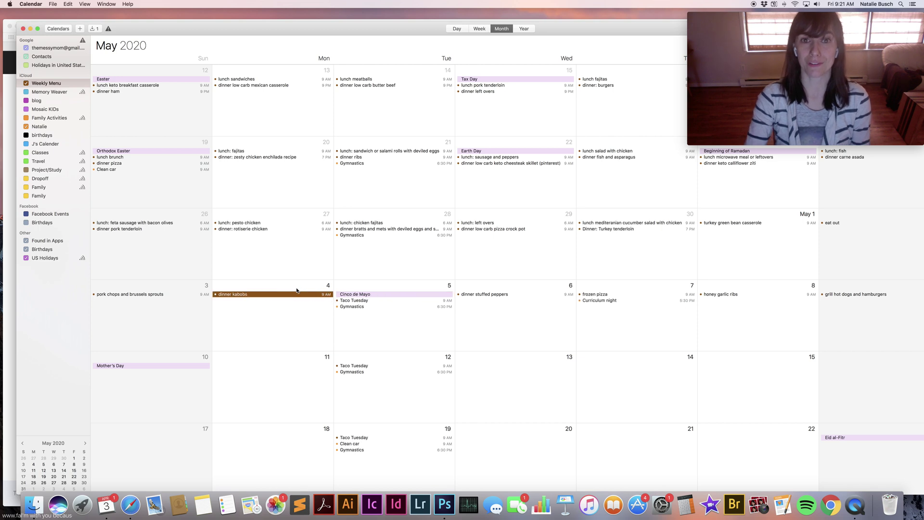